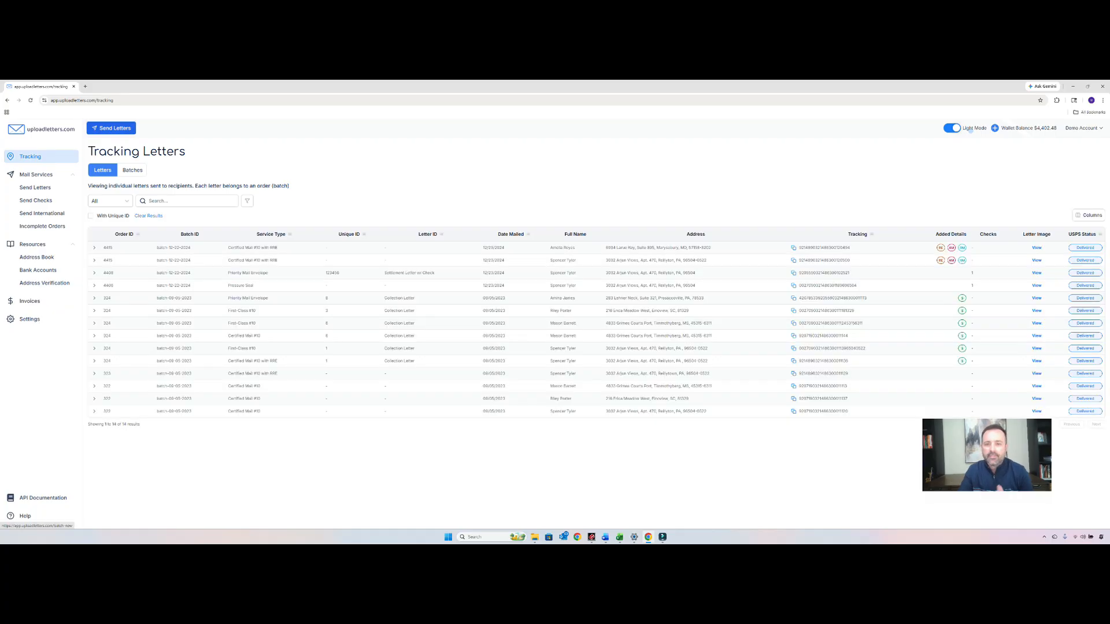
- Start a new letter batch with manually added recipients and upload Sample Letter_Add Manually.pdf as its document
{"action": "left_click", "coordinate": [111, 128]}
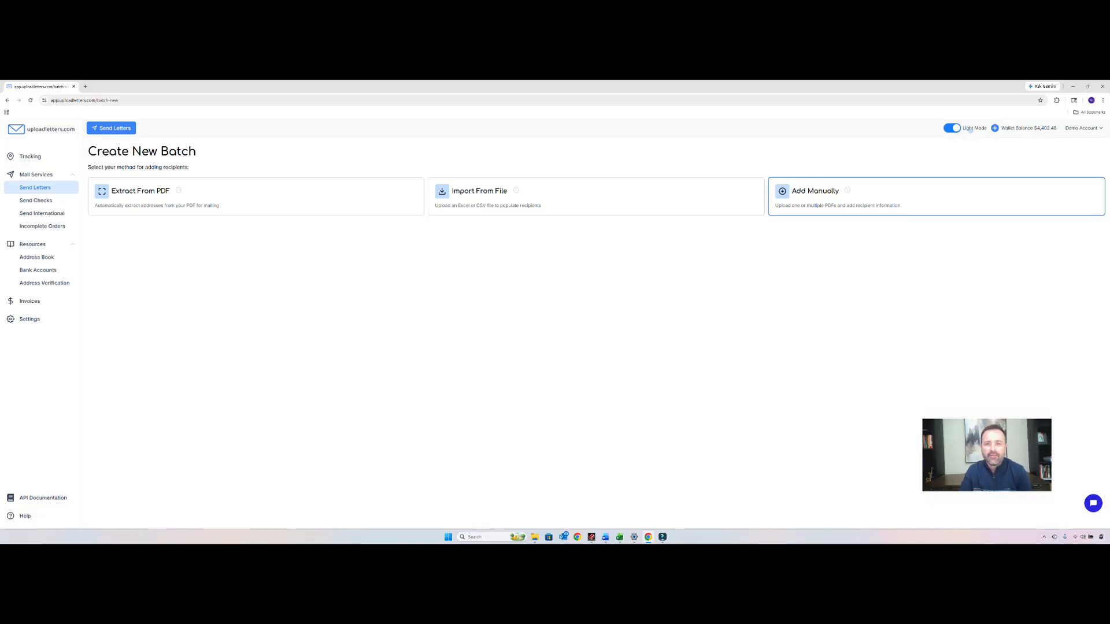
{"action": "left_click", "coordinate": [936, 197]}
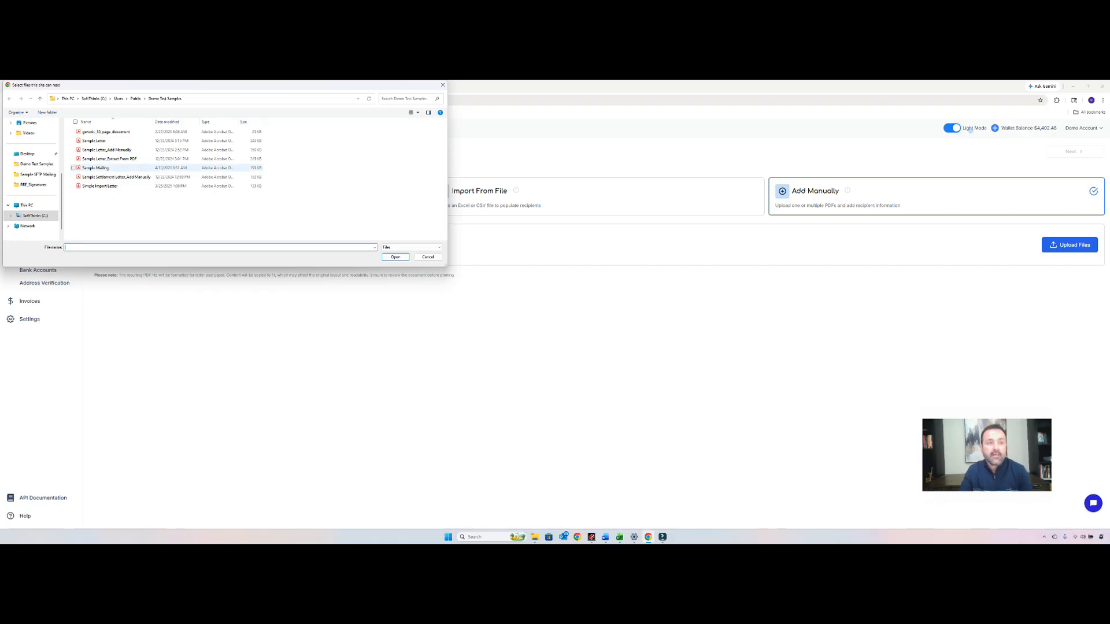
{"action": "double_click", "coordinate": [108, 150]}
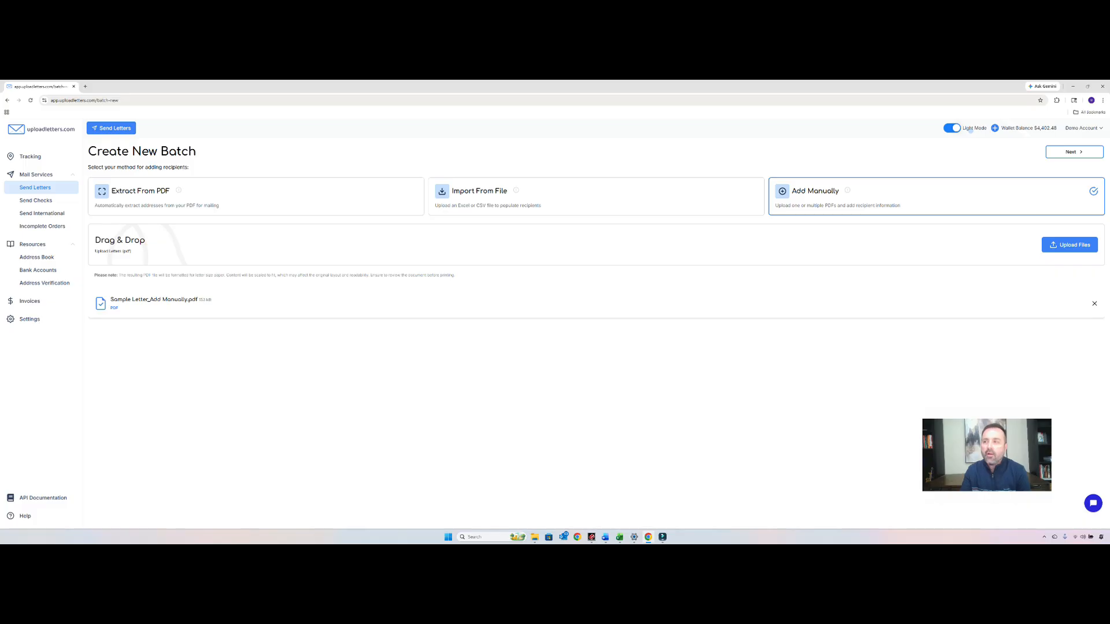
{"action": "left_click", "coordinate": [1074, 152]}
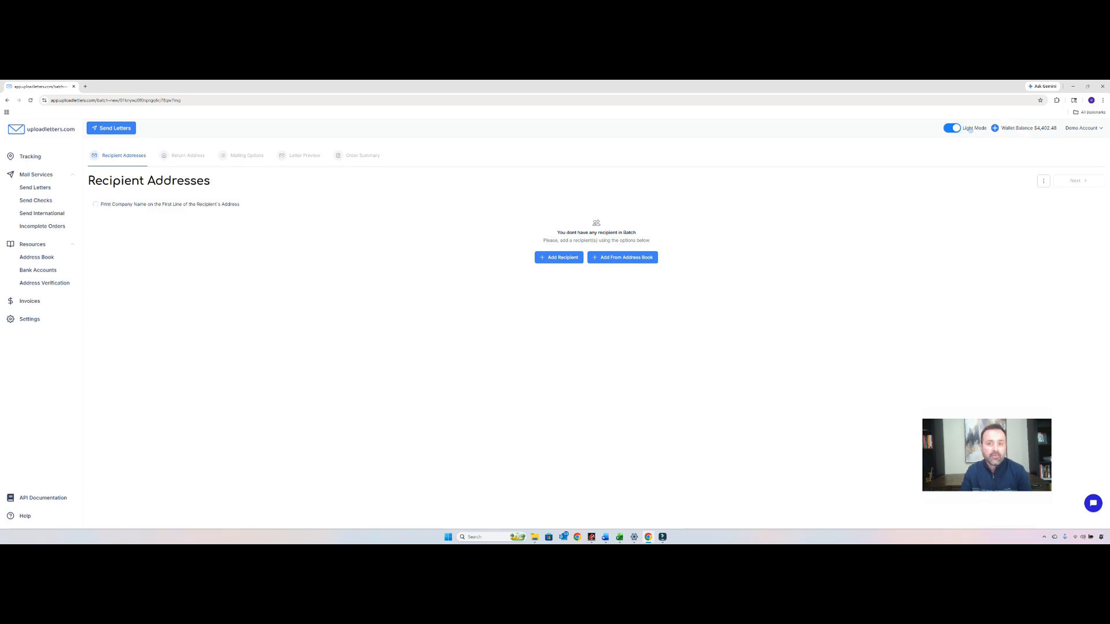
- Add a recipient to the batch using the saved autofill entry for full name, Sterling Law Group, P.A., and mailing address
{"action": "left_click", "coordinate": [558, 257]}
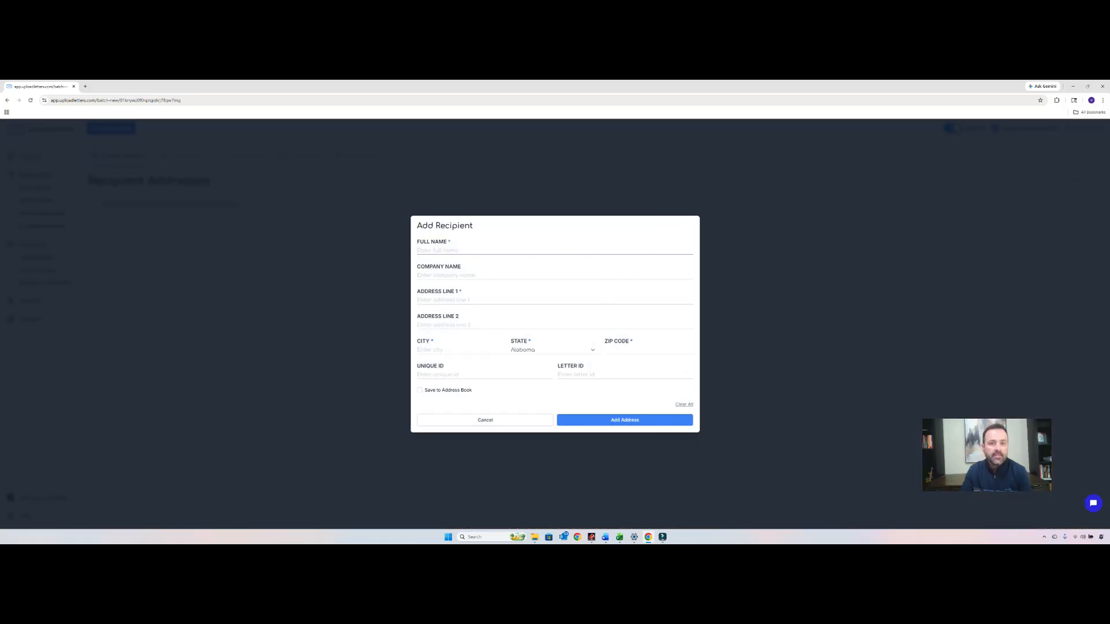
{"action": "left_click", "coordinate": [555, 251]}
{"action": "left_click", "coordinate": [477, 267]}
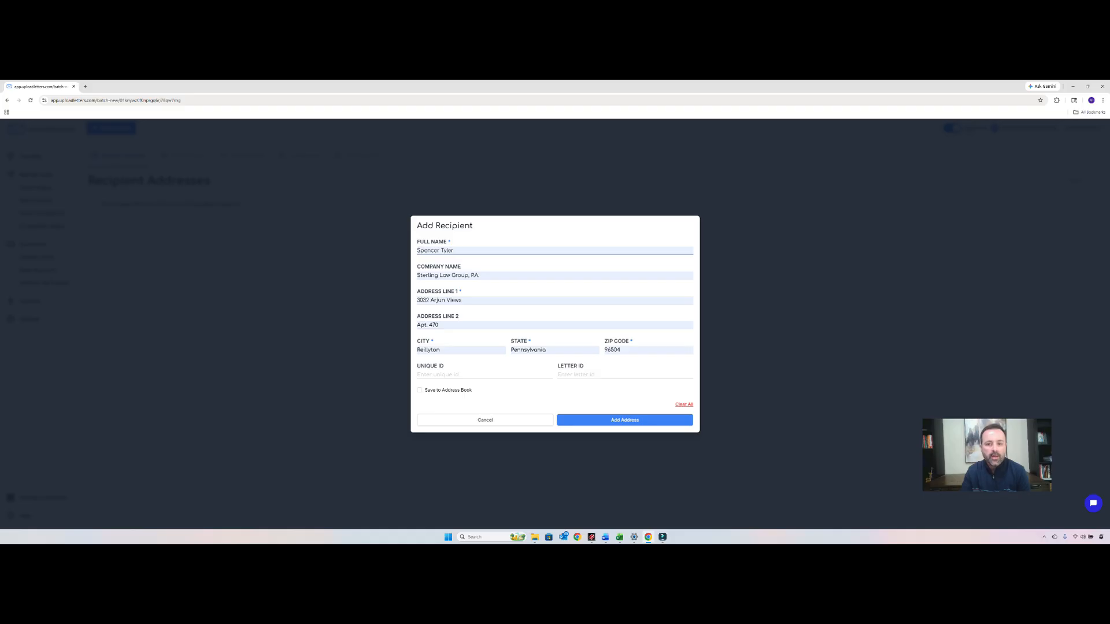
{"action": "left_click", "coordinate": [625, 420]}
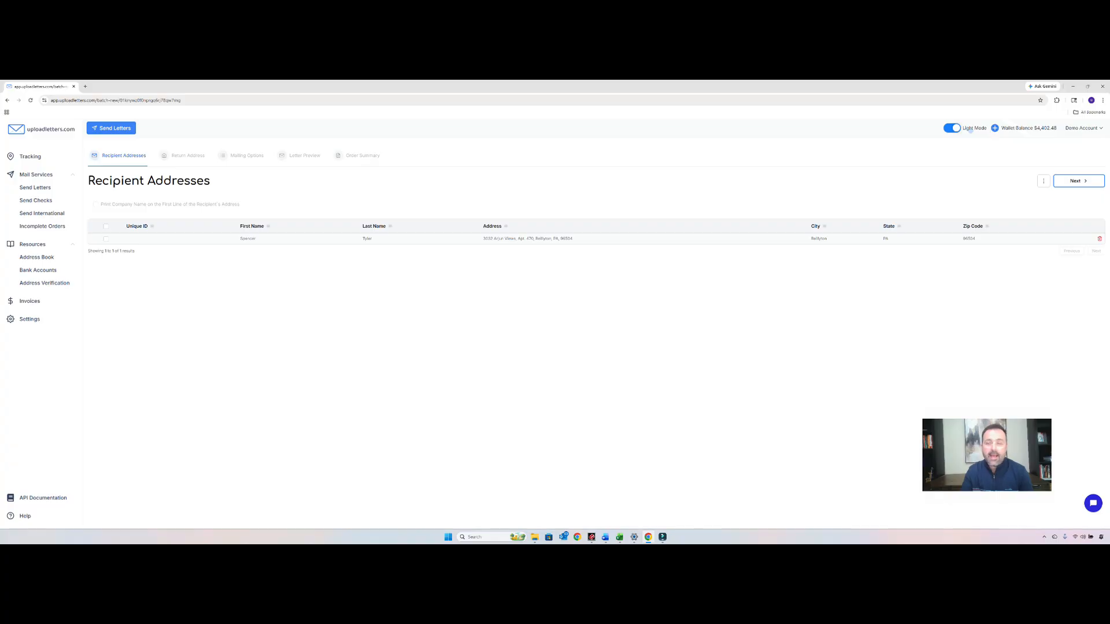
- Check the options for adding more recipients and continue to the mailing options with the prefilled return address
{"action": "left_click", "coordinate": [1044, 181]}
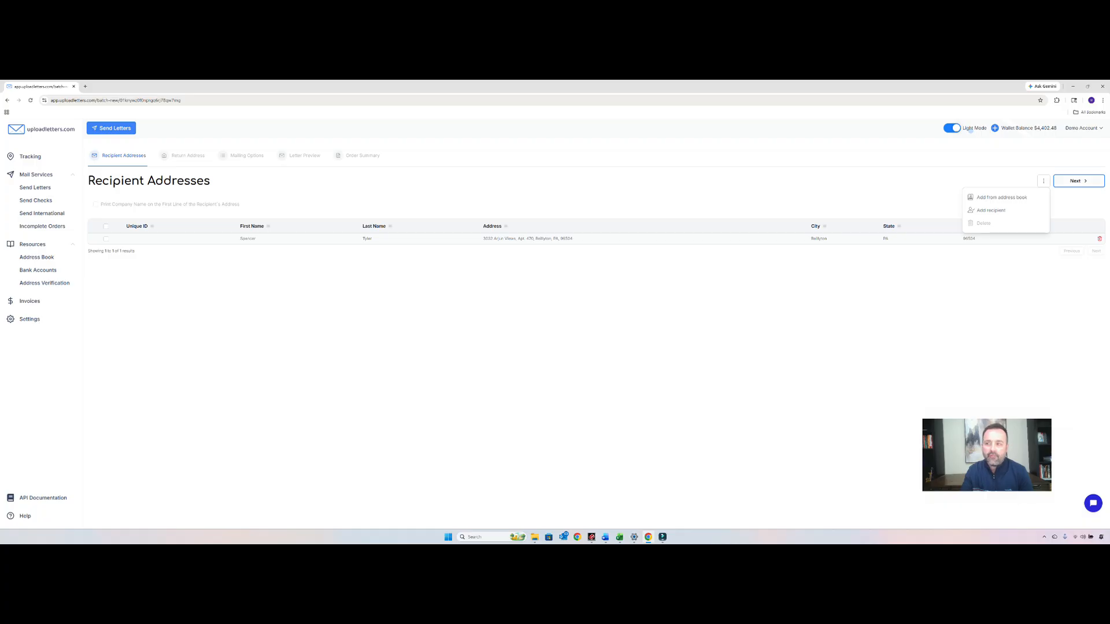
{"action": "left_click", "coordinate": [1079, 181]}
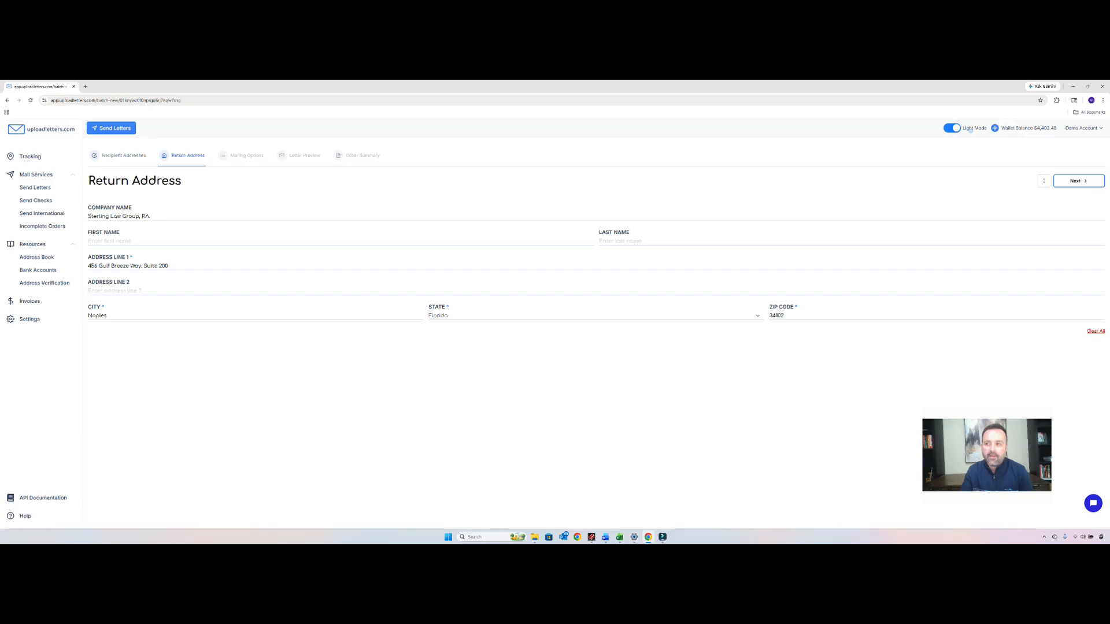
{"action": "left_click", "coordinate": [1079, 181]}
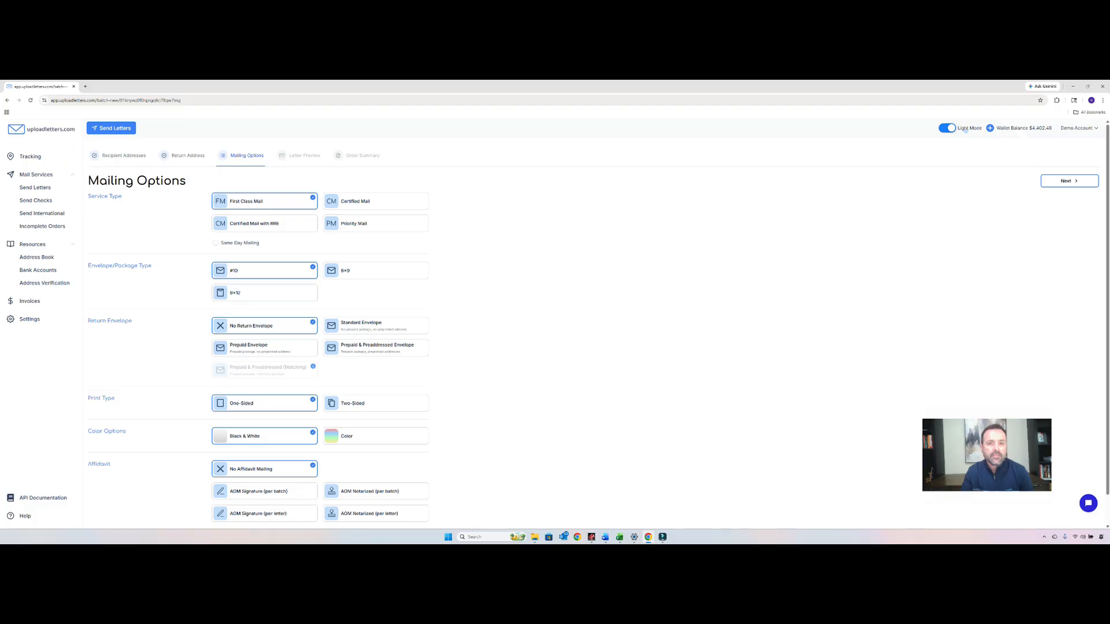
- Set the service type to Certified Mail with RRE, leaving Same Day Mailing unselected
{"action": "left_click", "coordinate": [264, 223]}
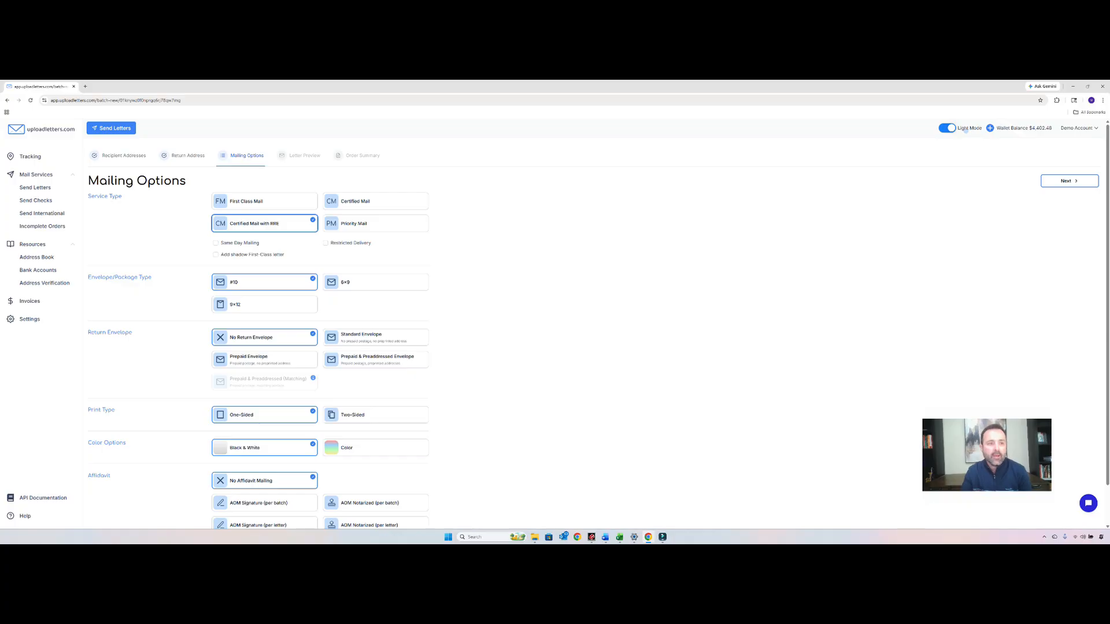
{"action": "left_click", "coordinate": [216, 242]}
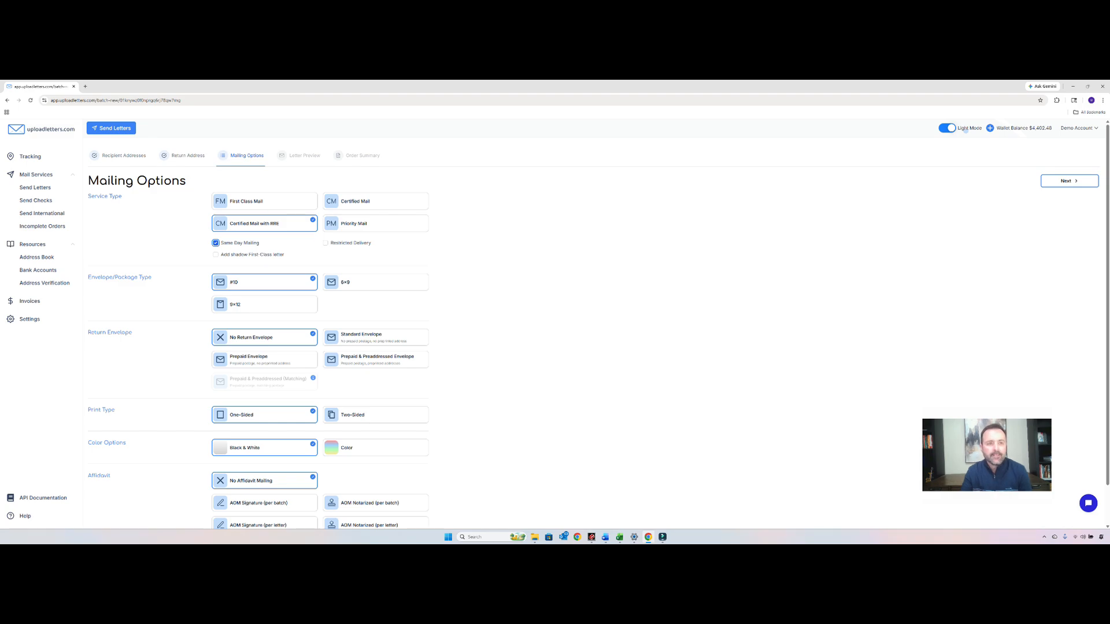
{"action": "left_click", "coordinate": [215, 243]}
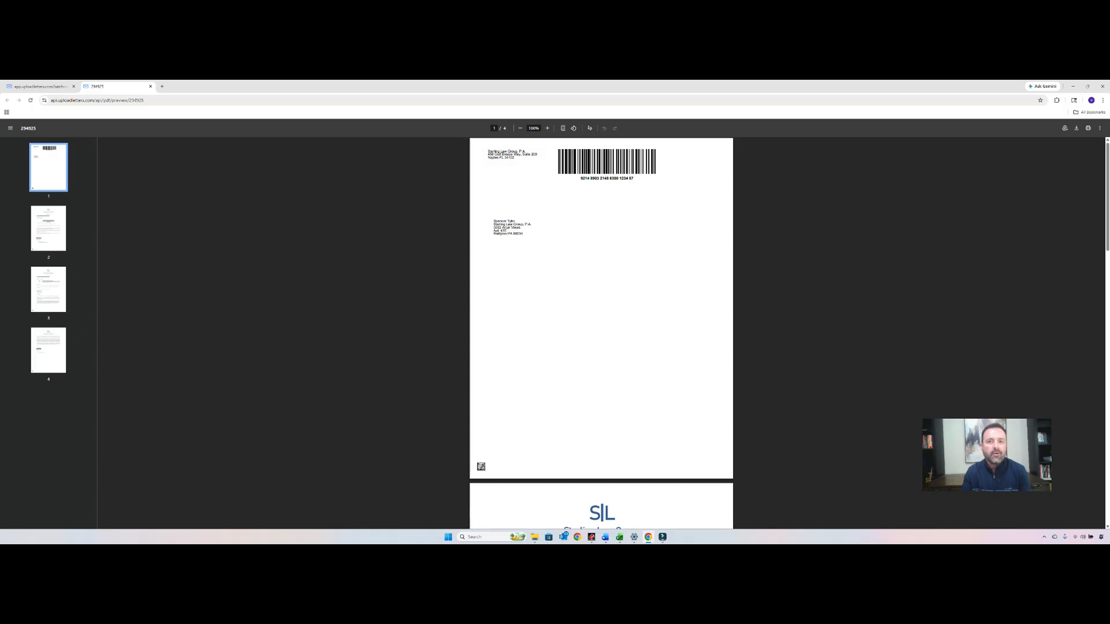
- Review the address page and first letter page in the preview PDF and continue to the order summary
{"action": "scroll", "coordinate": [601, 332], "scroll_direction": "down", "scroll_amount": 3}
{"action": "scroll", "coordinate": [601, 332], "scroll_direction": "down", "scroll_amount": 3}
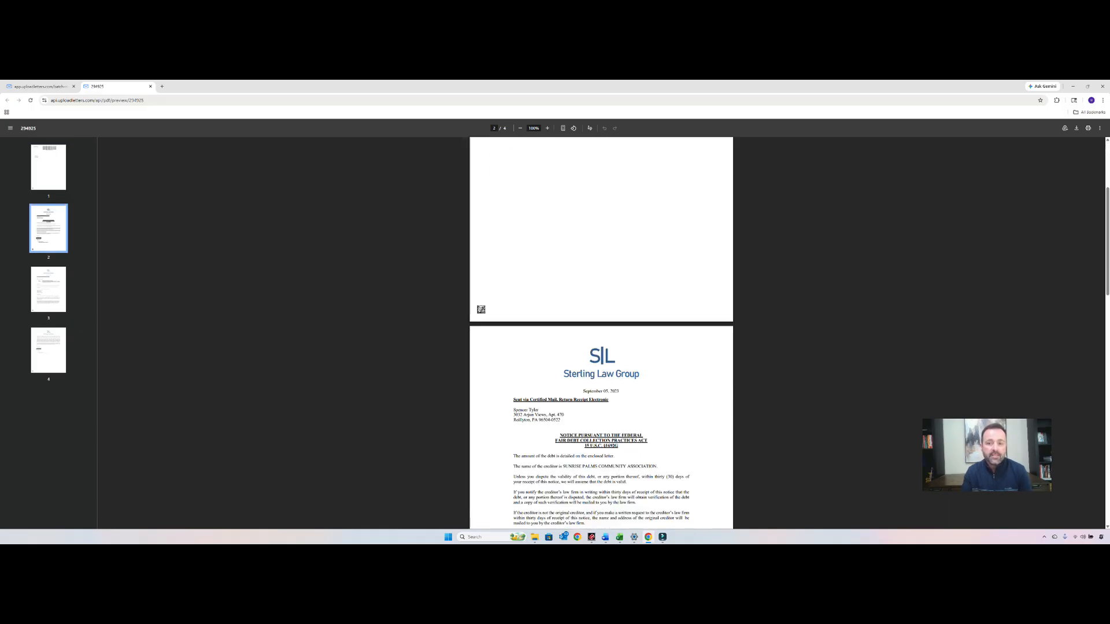
{"action": "scroll", "coordinate": [601, 332], "scroll_direction": "down", "scroll_amount": 3}
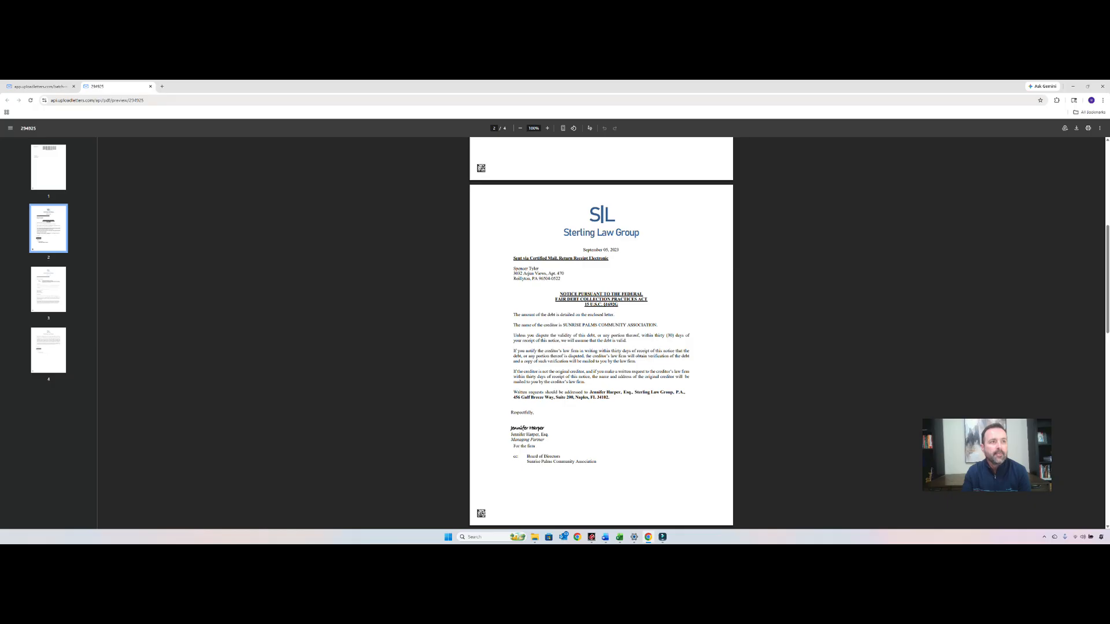
{"action": "left_click", "coordinate": [40, 87]}
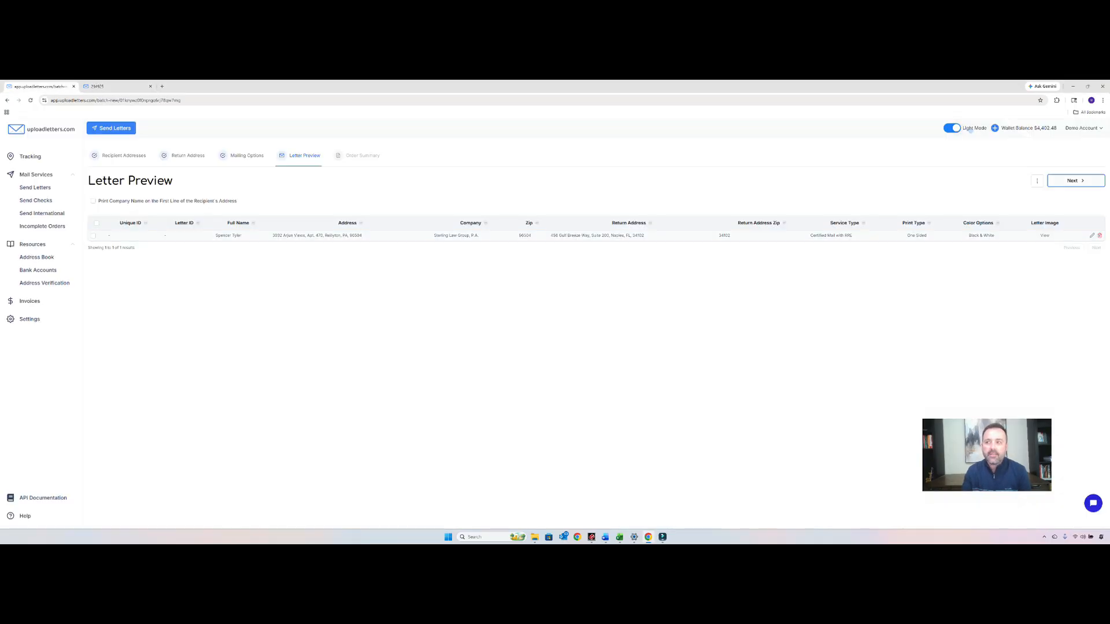
{"action": "left_click", "coordinate": [1076, 181]}
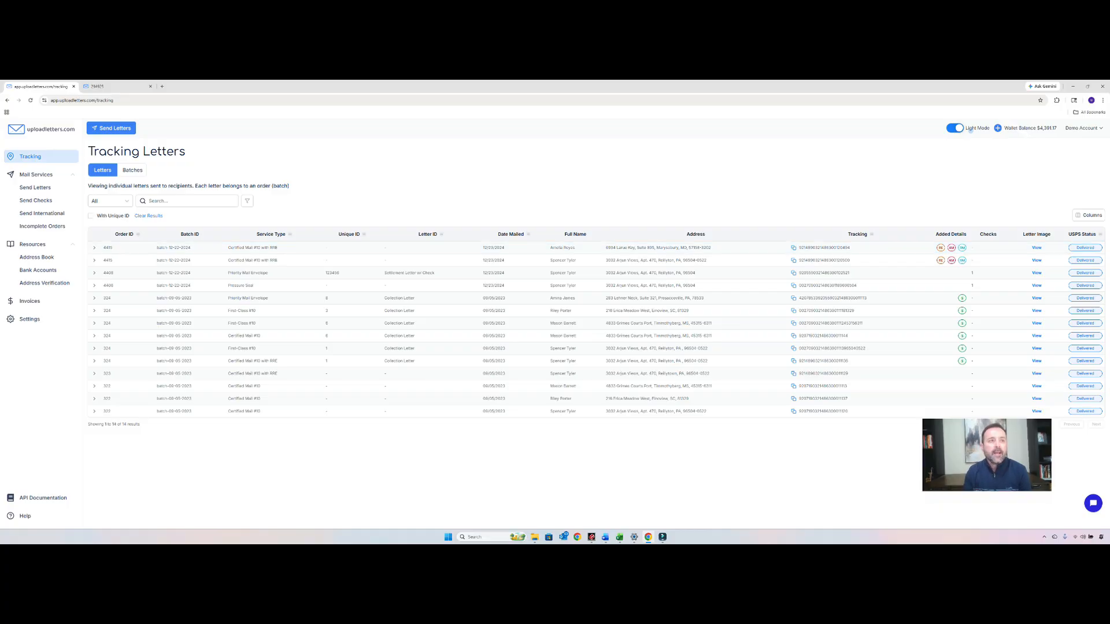
- Open the mailed Extract From PDF letter batch from 12-22-2024 and examine both letters' USPS tracking histories, including the acceptance event
{"action": "left_click", "coordinate": [132, 170]}
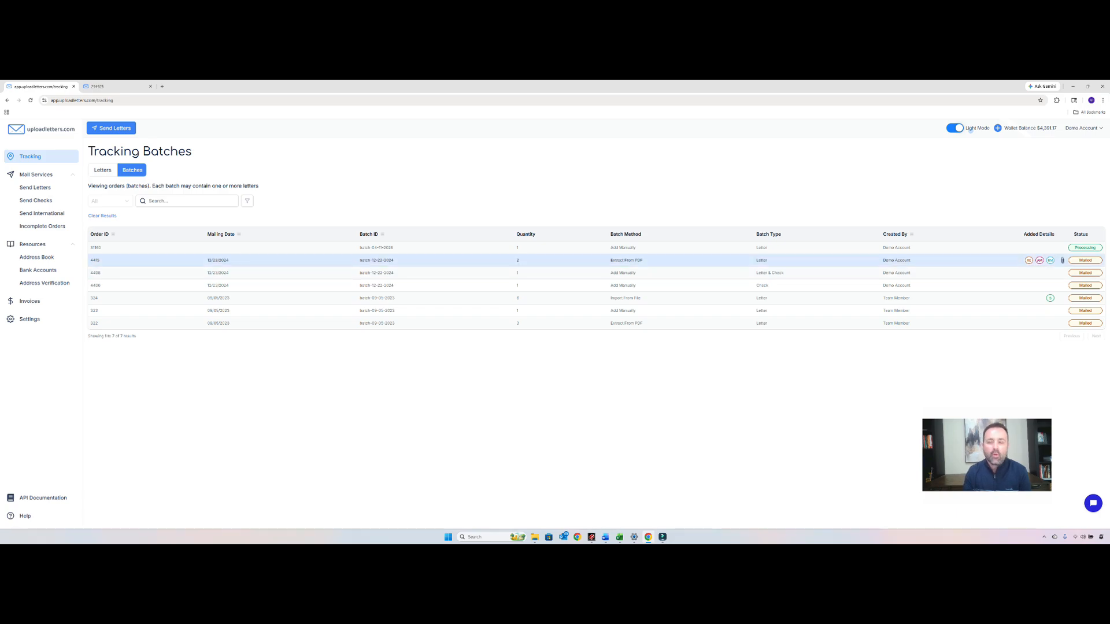
{"action": "left_click", "coordinate": [596, 260]}
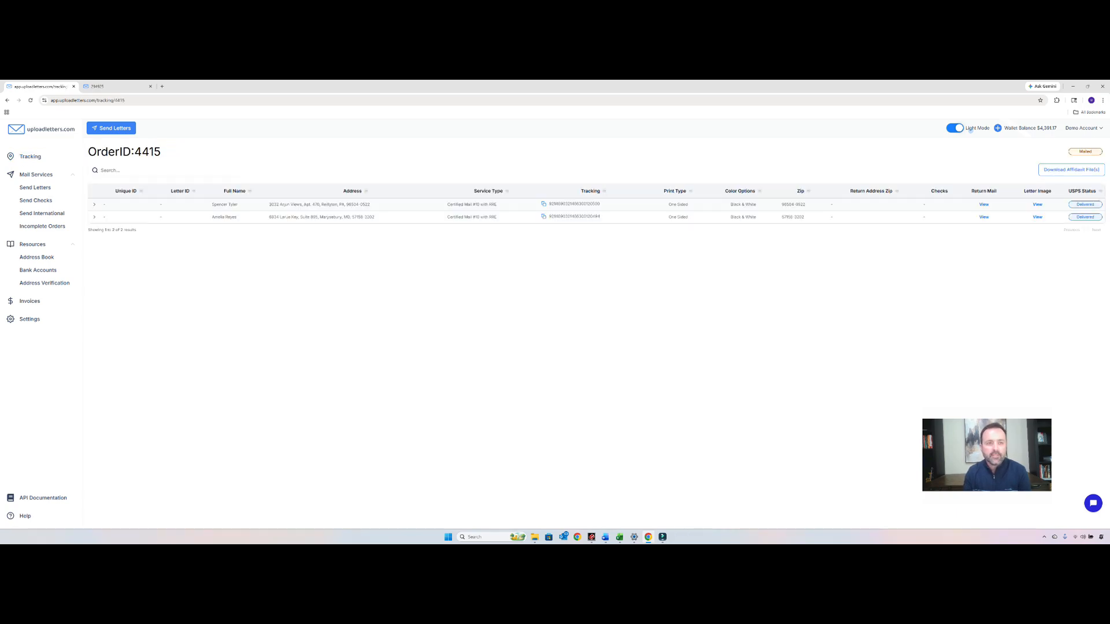
{"action": "left_click", "coordinate": [94, 205]}
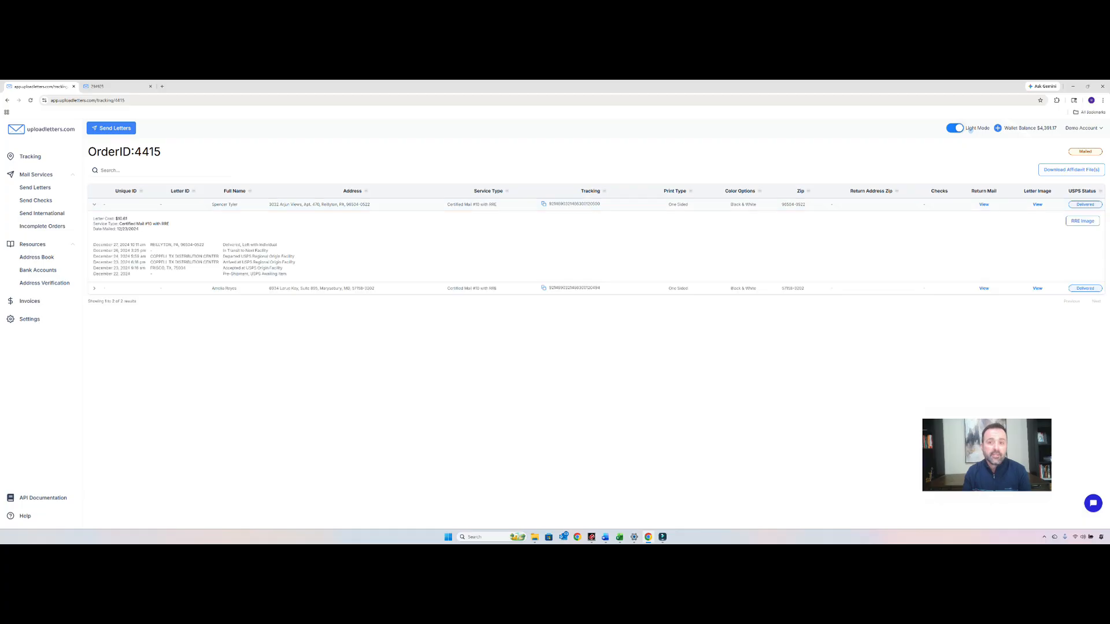
{"action": "left_click", "coordinate": [94, 288]}
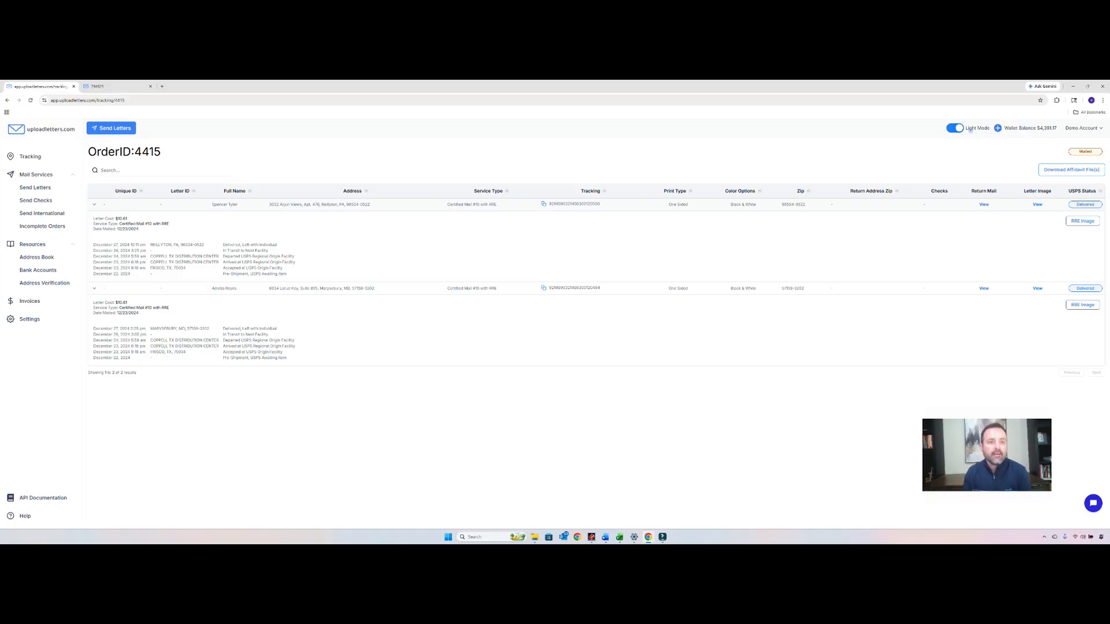
{"action": "left_click_drag", "start_coordinate": [223, 268], "coordinate": [238, 268]}
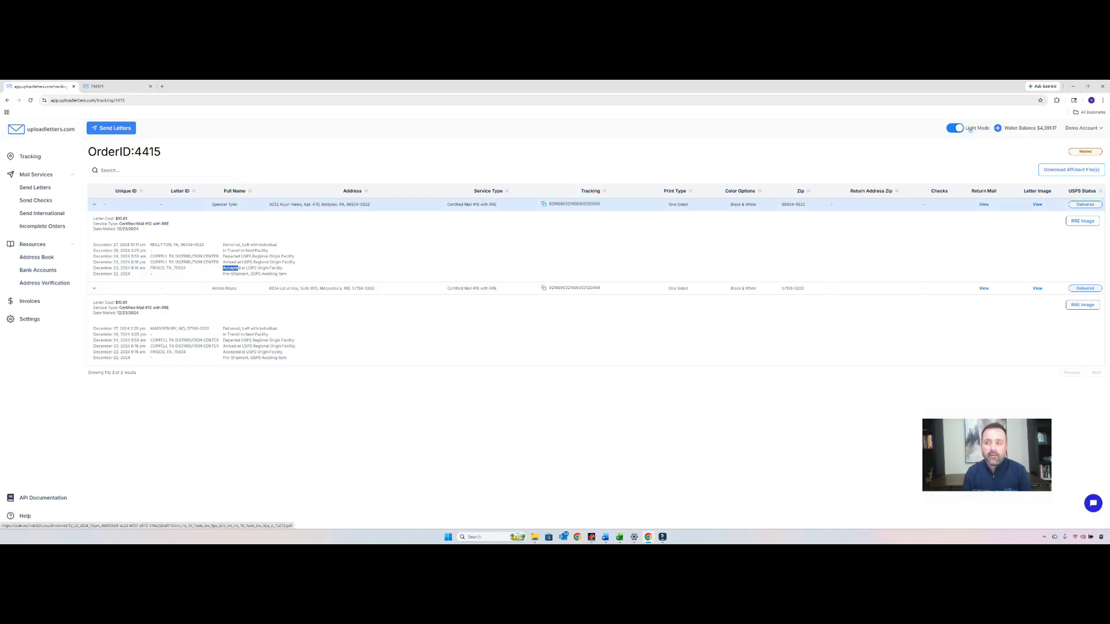
- Inspect the first letter's mailed PDF image and its RRE delivery receipt, and return to the order details
{"action": "left_click", "coordinate": [1037, 205]}
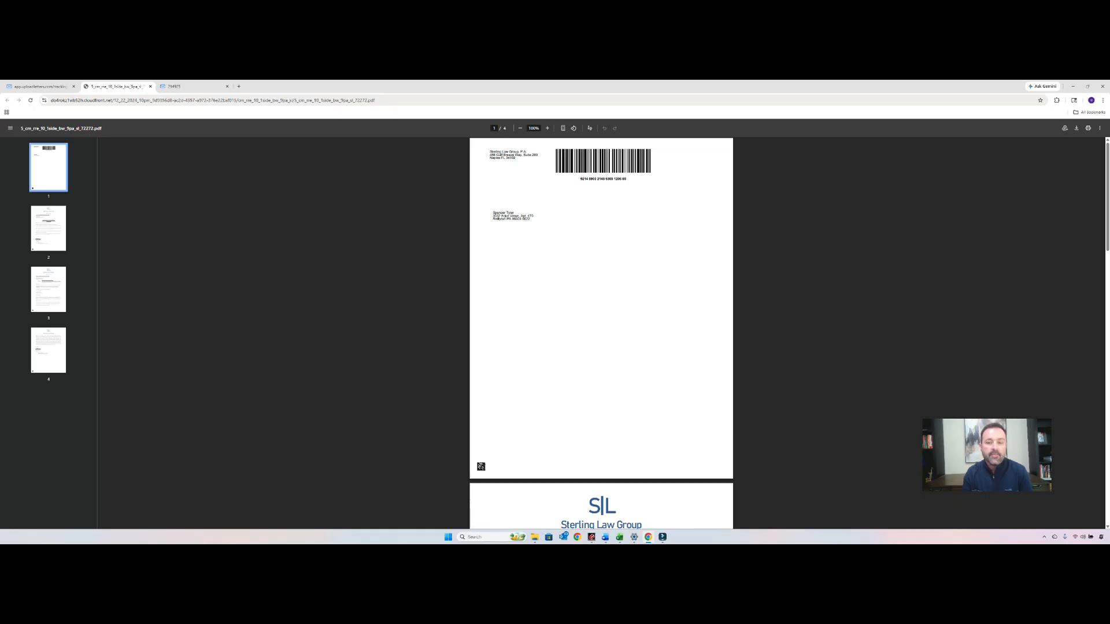
{"action": "scroll", "coordinate": [602, 332], "scroll_direction": "down", "scroll_amount": 2}
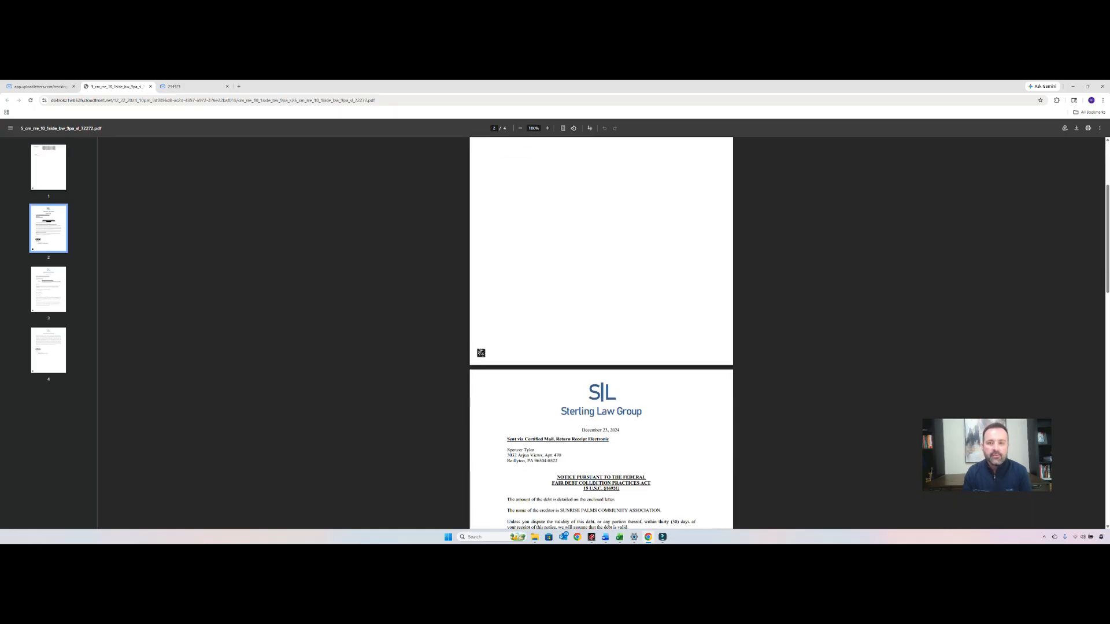
{"action": "scroll", "coordinate": [601, 333], "scroll_direction": "down", "scroll_amount": 1}
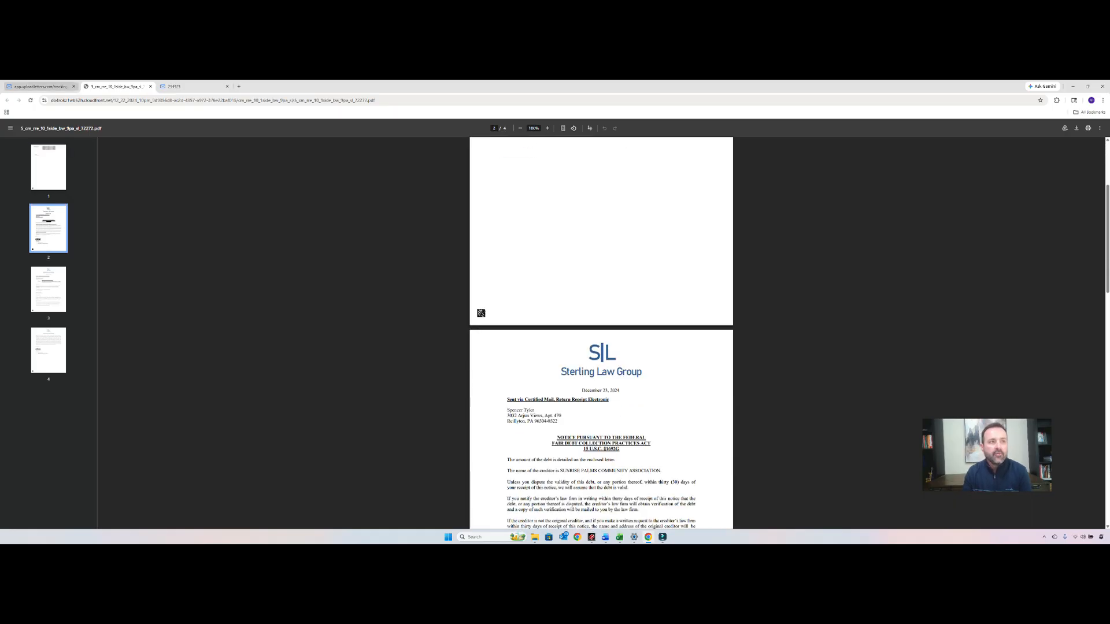
{"action": "left_click", "coordinate": [40, 86]}
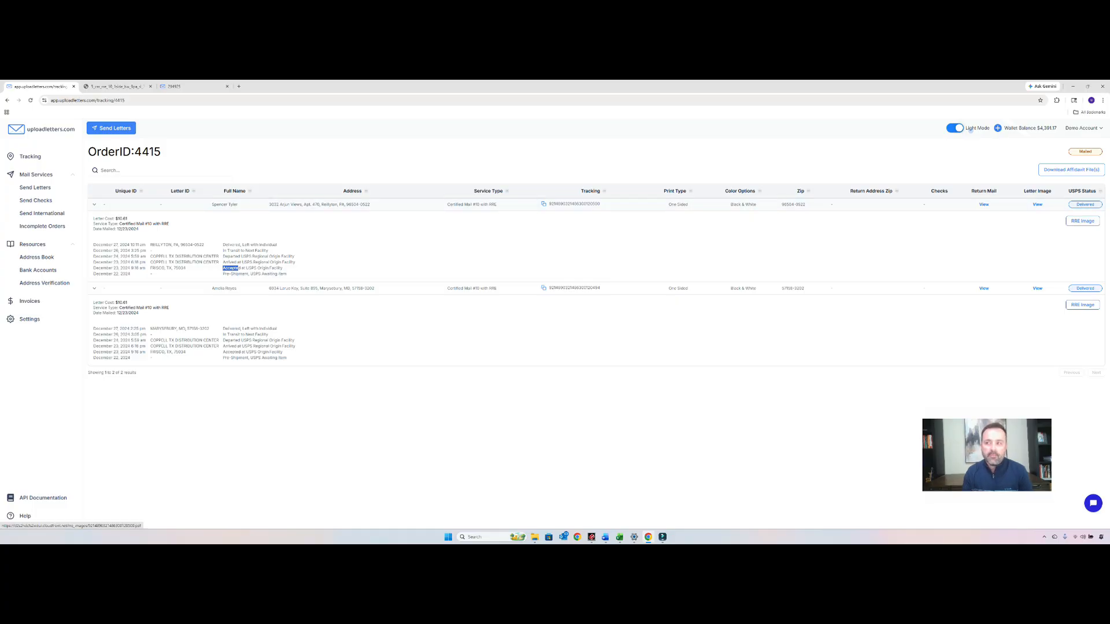
{"action": "left_click", "coordinate": [1082, 220]}
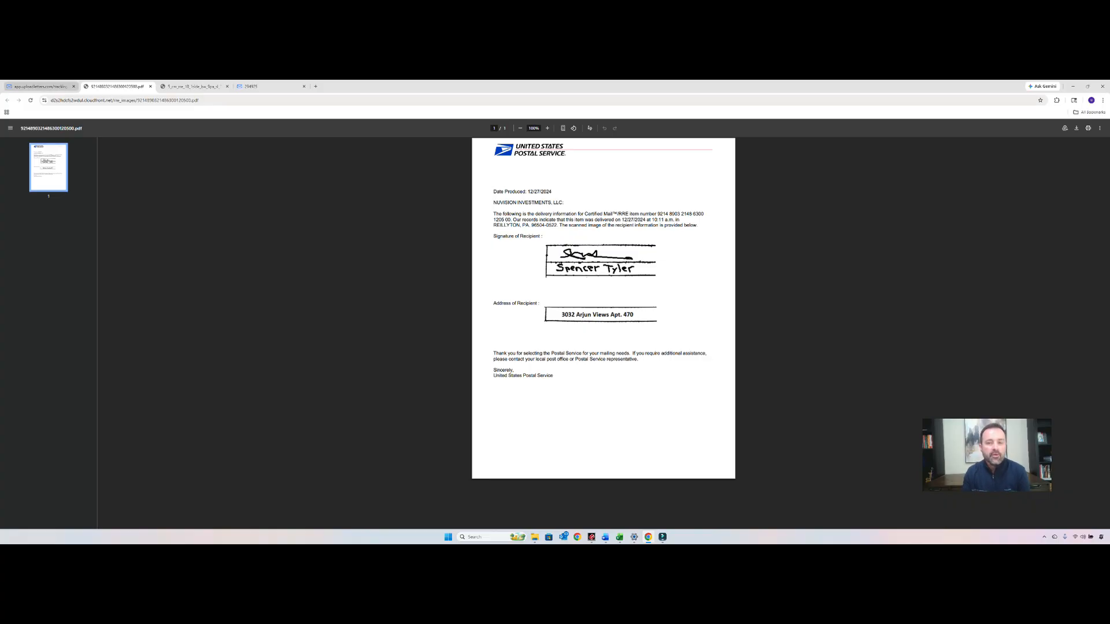
{"action": "left_click", "coordinate": [41, 87]}
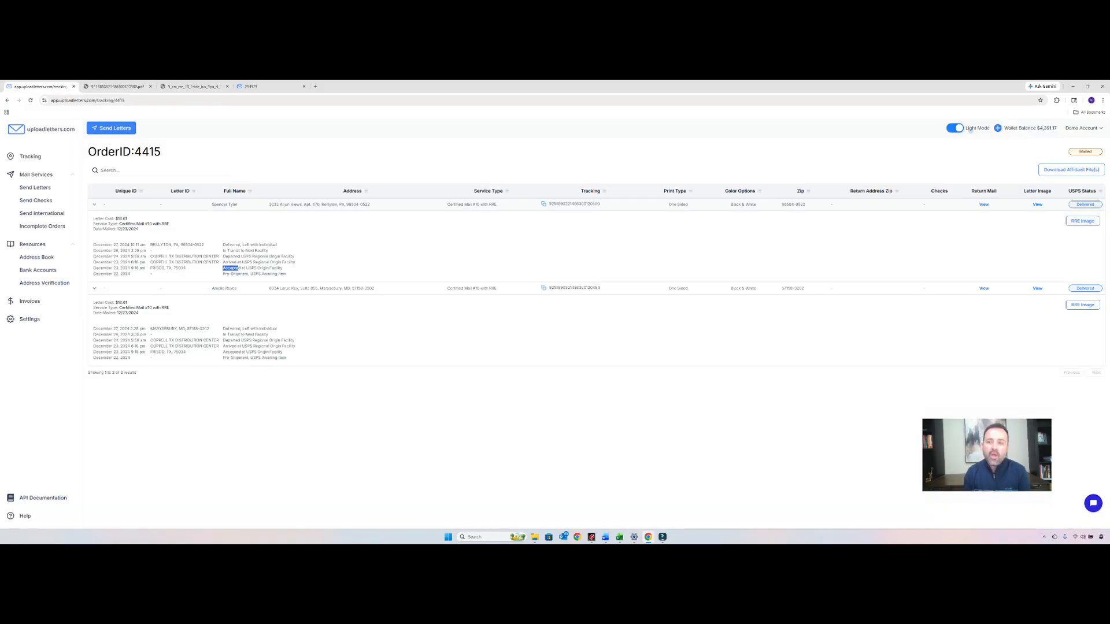